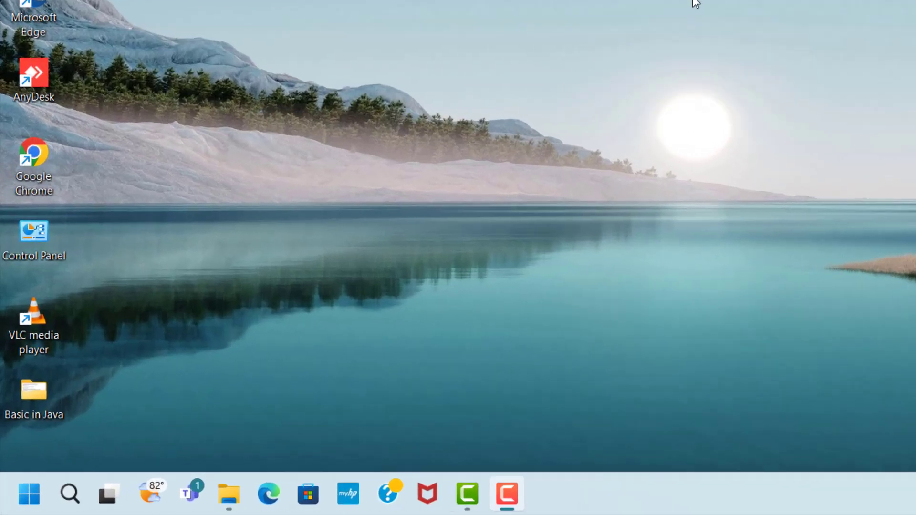
Open the roaming application data folder by running %appdata%
key(super+r)
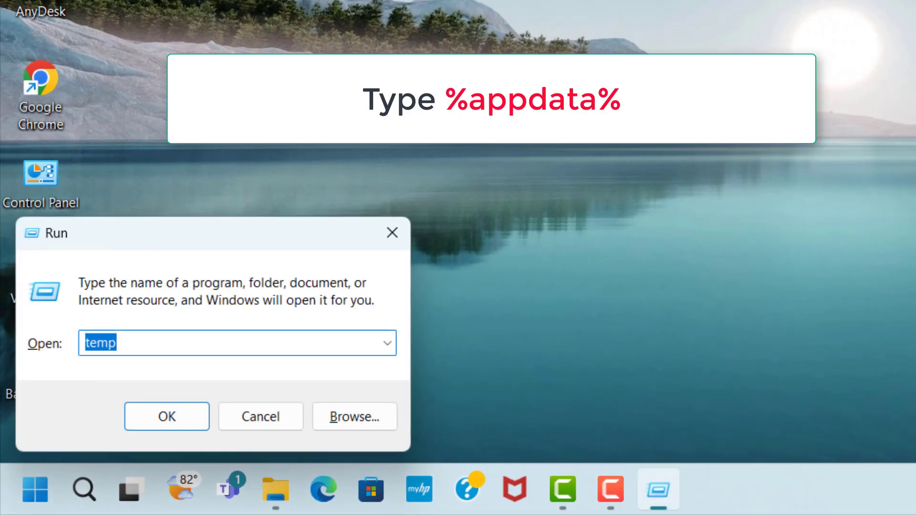
text(%app)
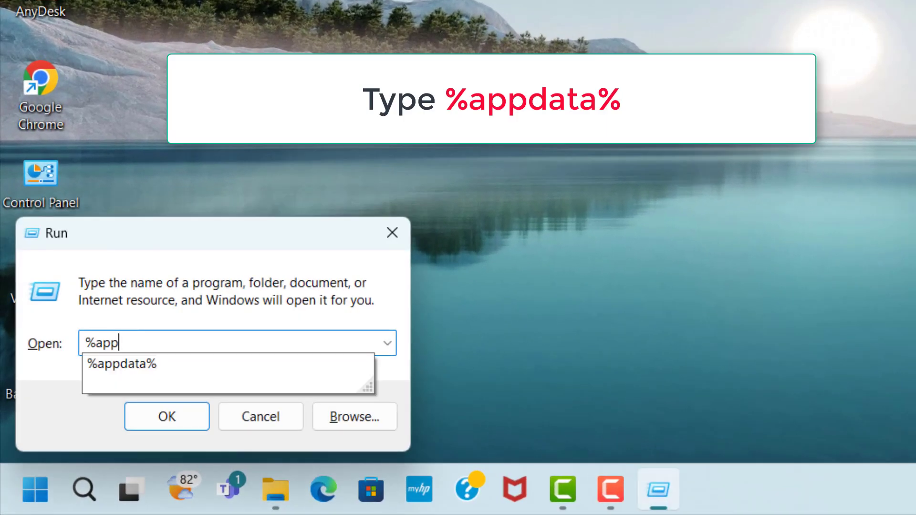
text(data%)
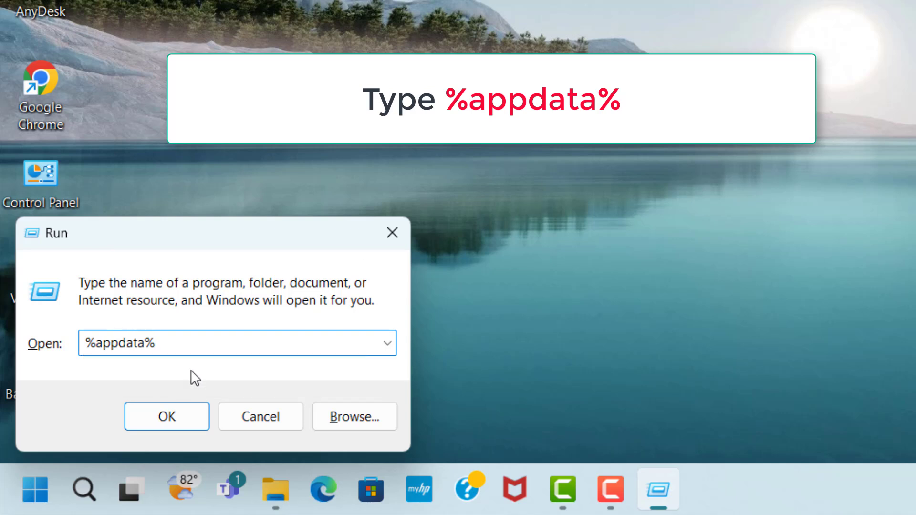
click(186, 419)
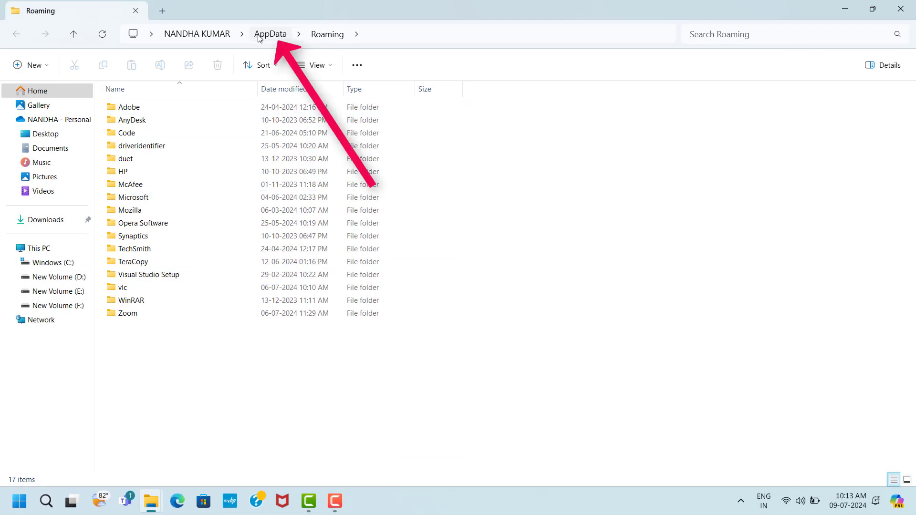
Go up to the AppData folder and open the Temp folder inside Local
click(286, 37)
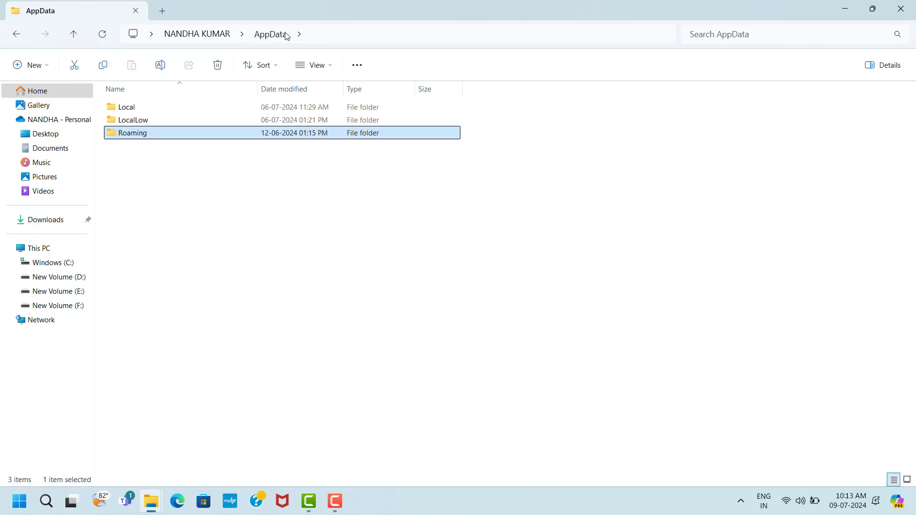
click(140, 108)
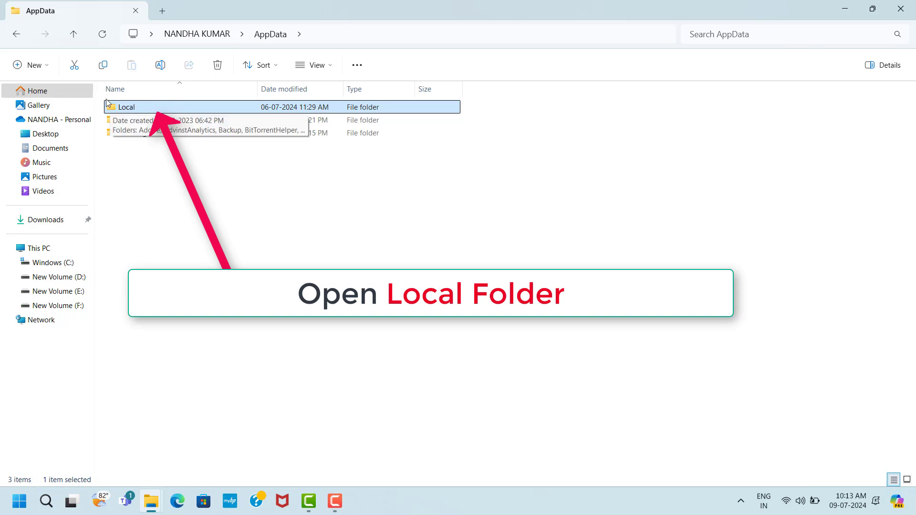
double_click(179, 109)
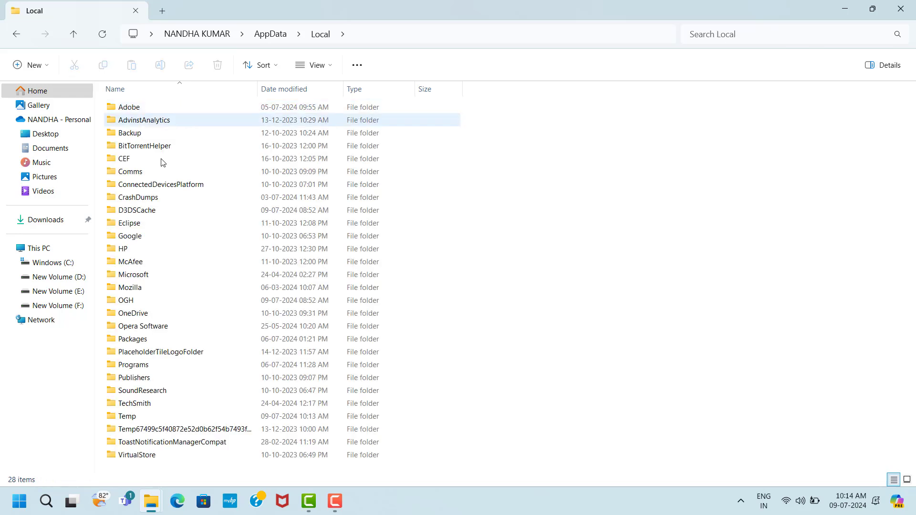
click(115, 418)
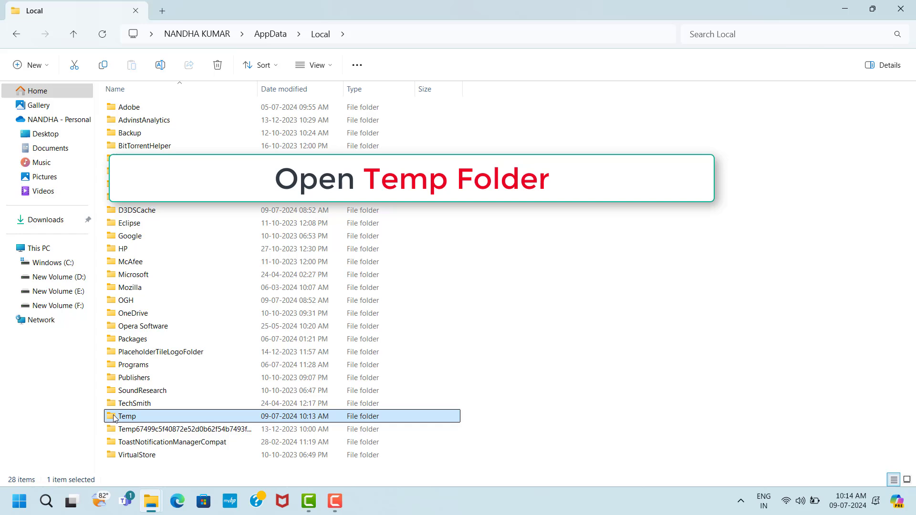
double_click(162, 419)
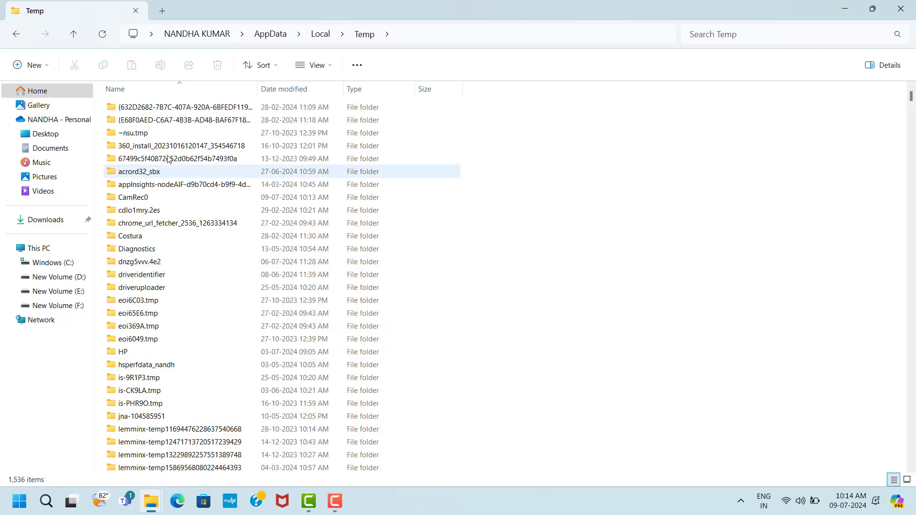
Delete all files and folders in the AppData Local Temp folder
click(198, 109)
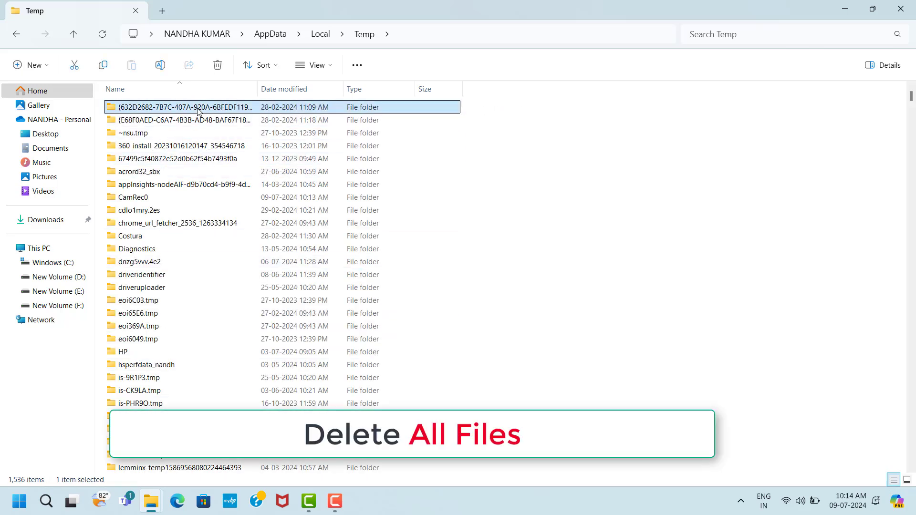
key(ctrl+a)
right_click(198, 108)
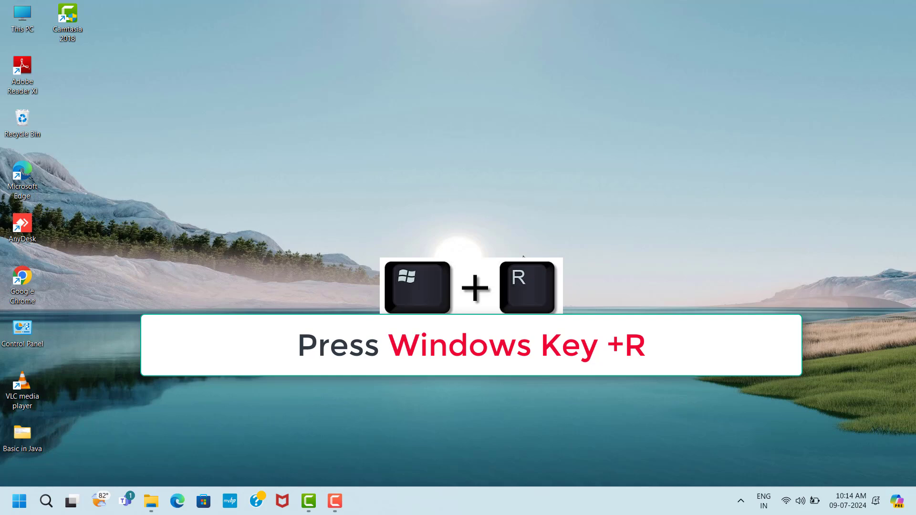
Open the Windows Temp folder by running temp
key(super+r)
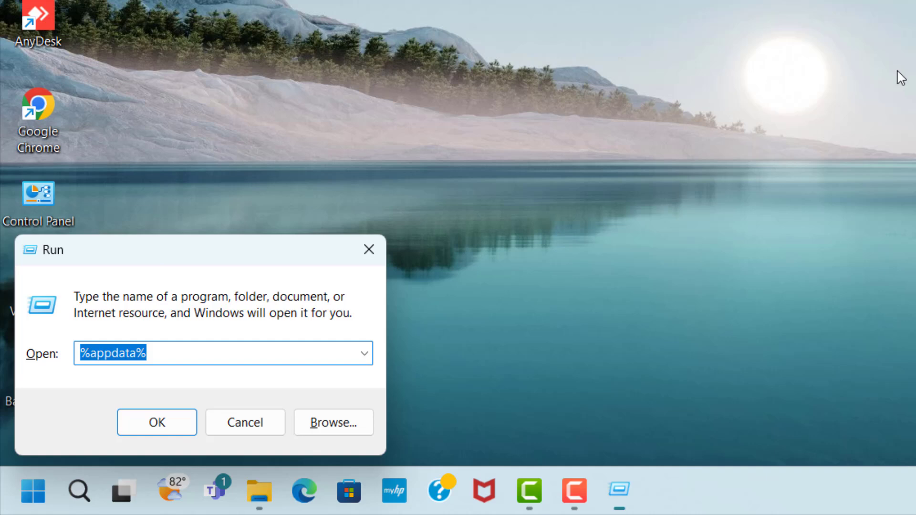
text(temp)
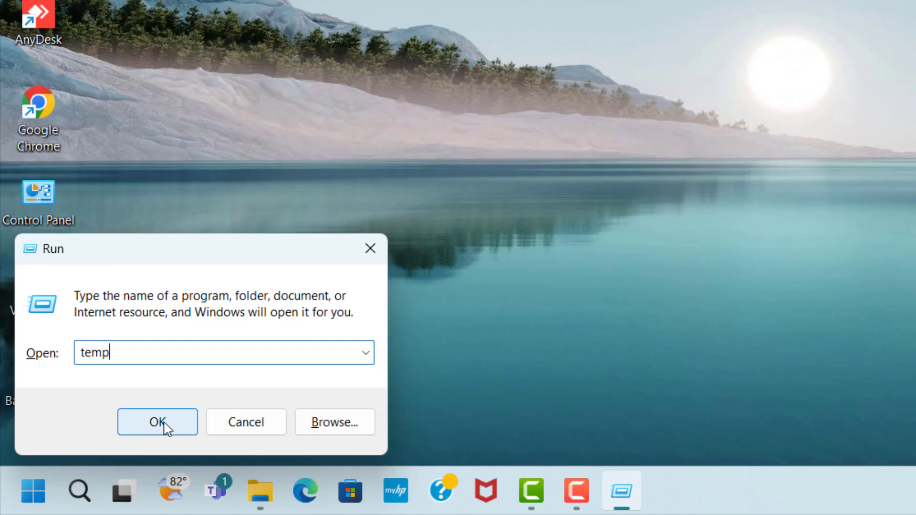
click(182, 426)
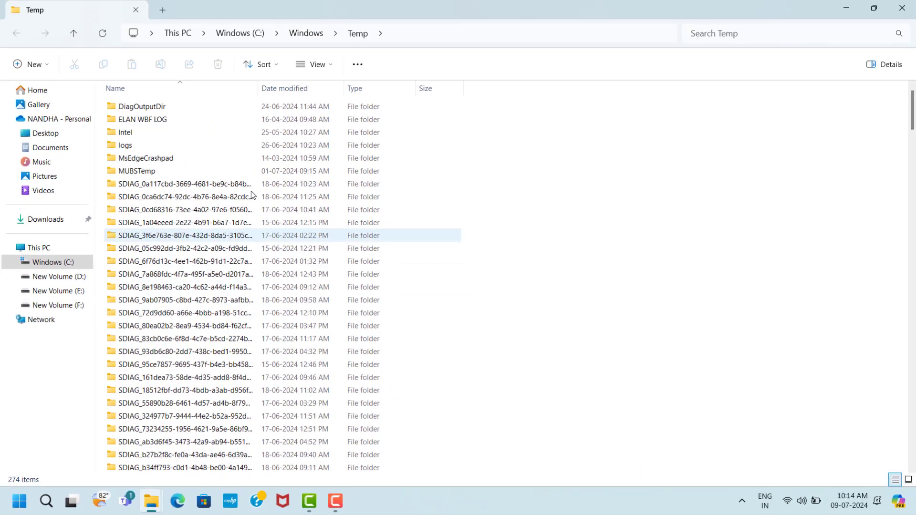
Delete all files and folders in the Windows Temp folder
click(230, 113)
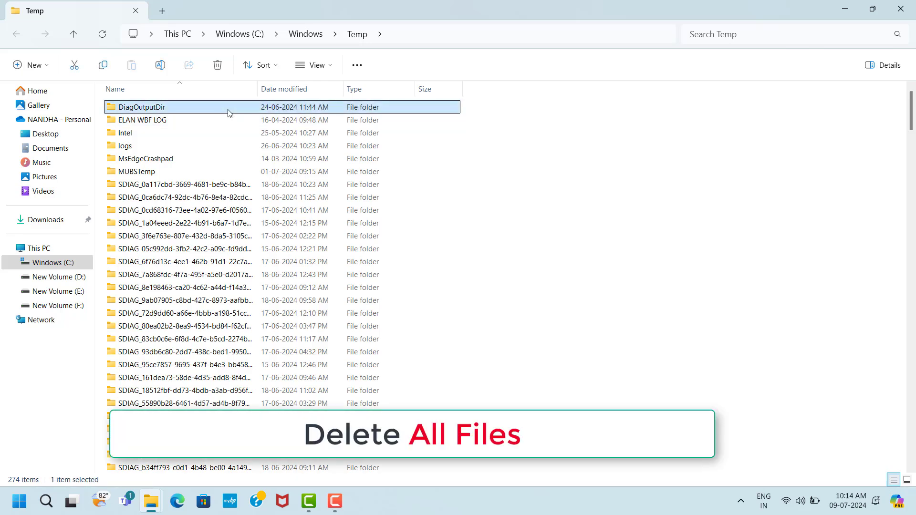
key(ctrl+a)
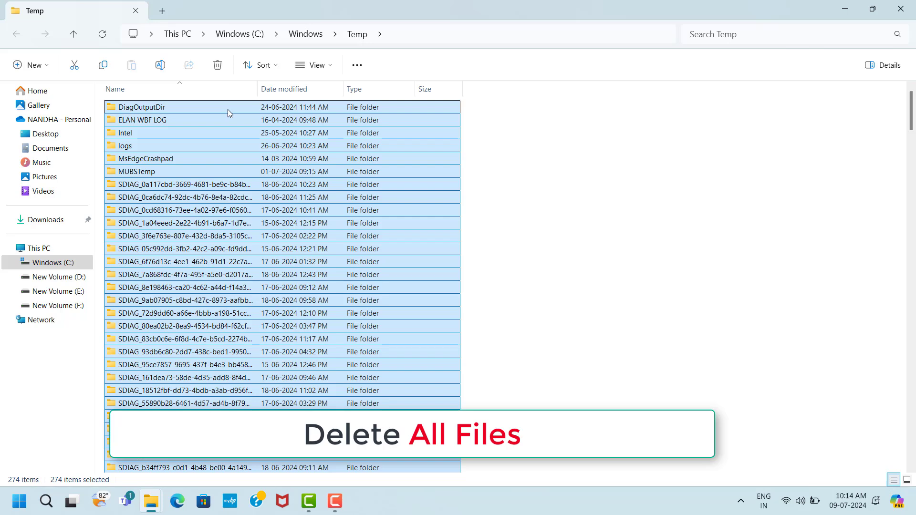
right_click(229, 113)
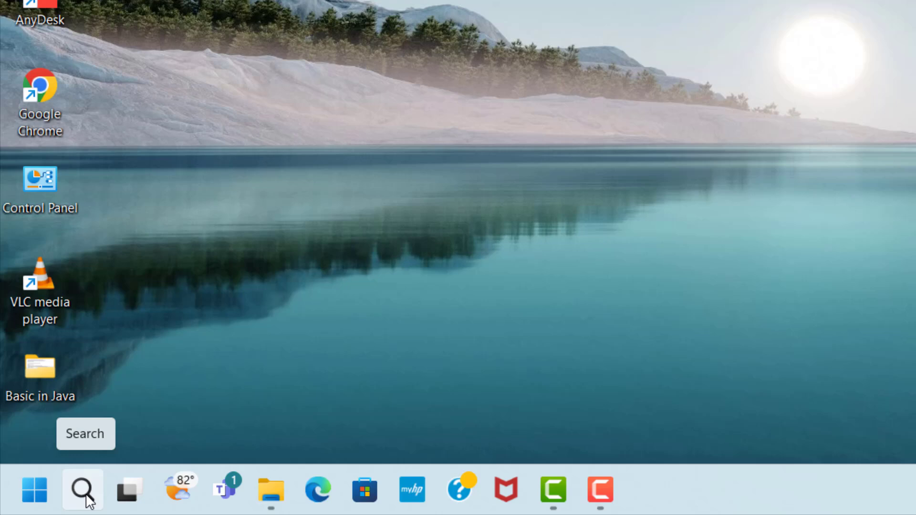
Find the Check for updates setting through Windows search and check for Windows updates
click(87, 494)
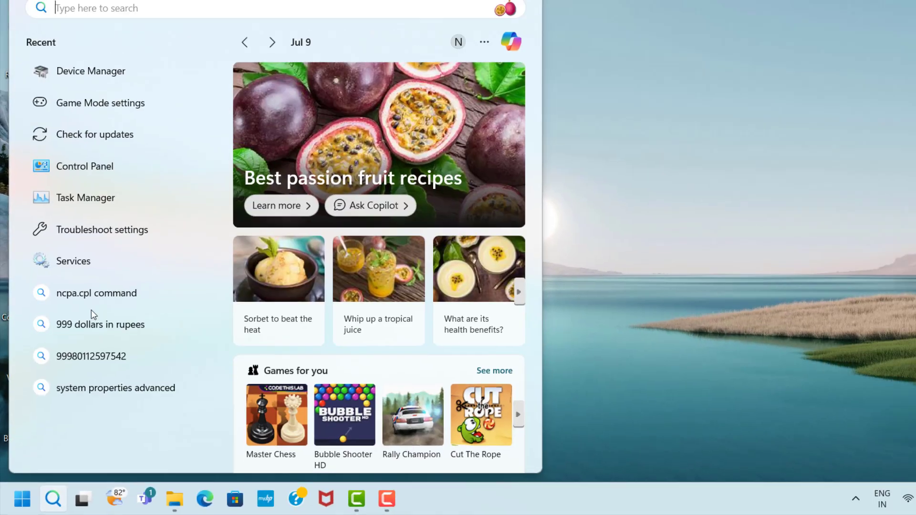
text(che)
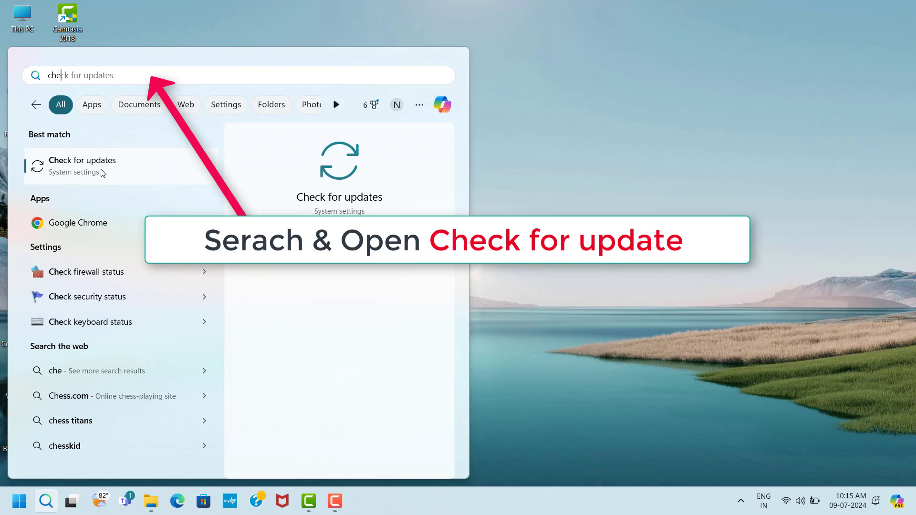
click(141, 168)
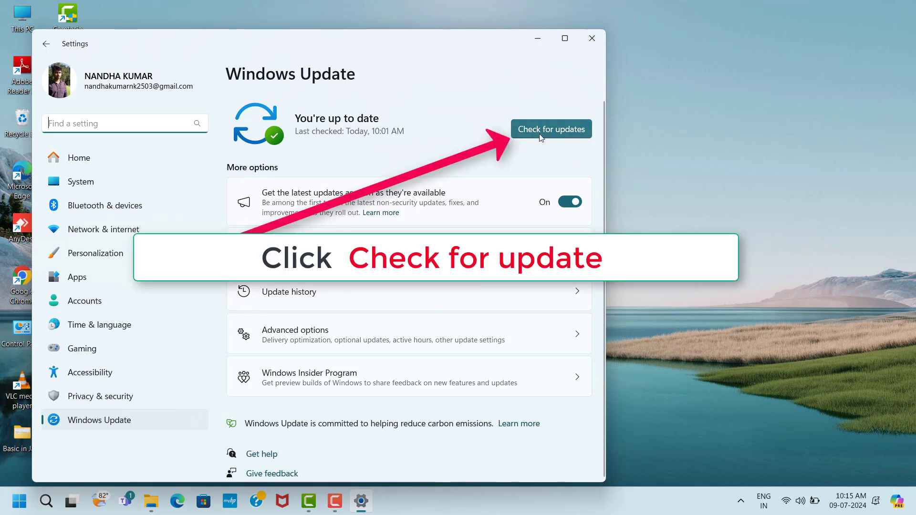
click(569, 135)
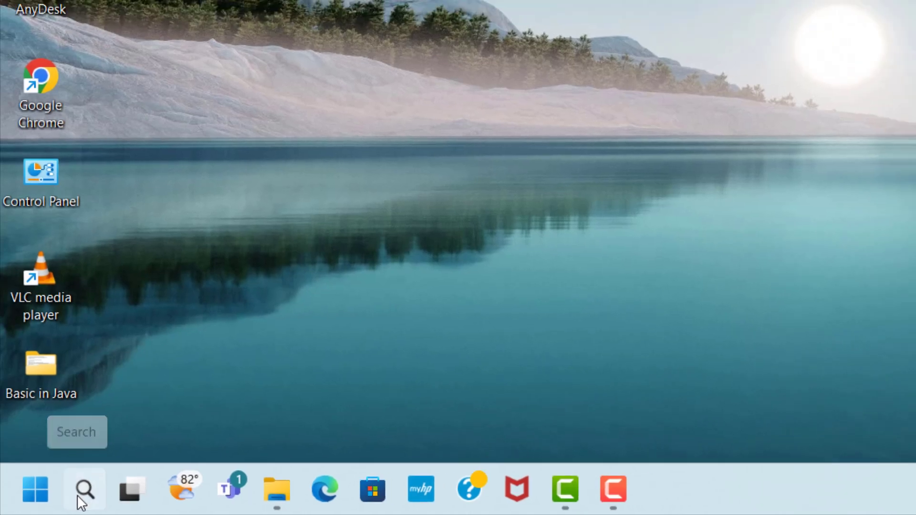
Find the Game Mode settings through Windows search and turn Game Mode on
click(82, 494)
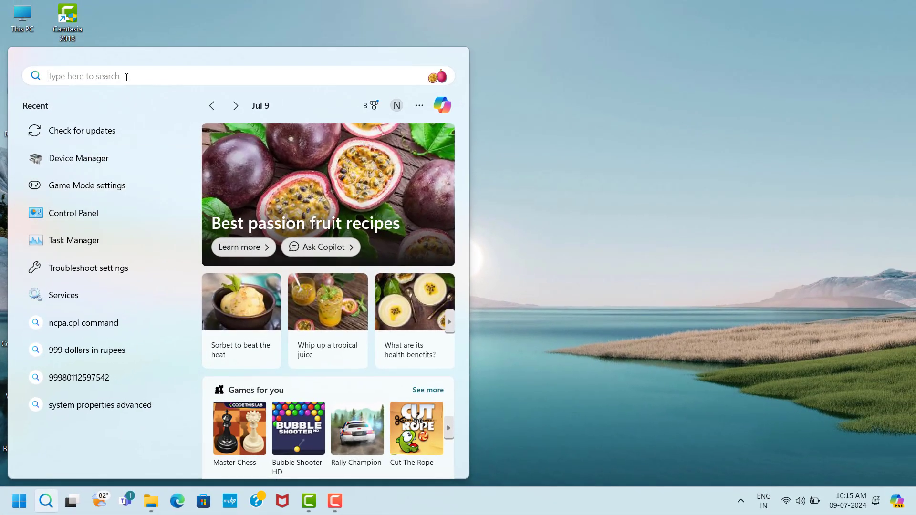
text(g)
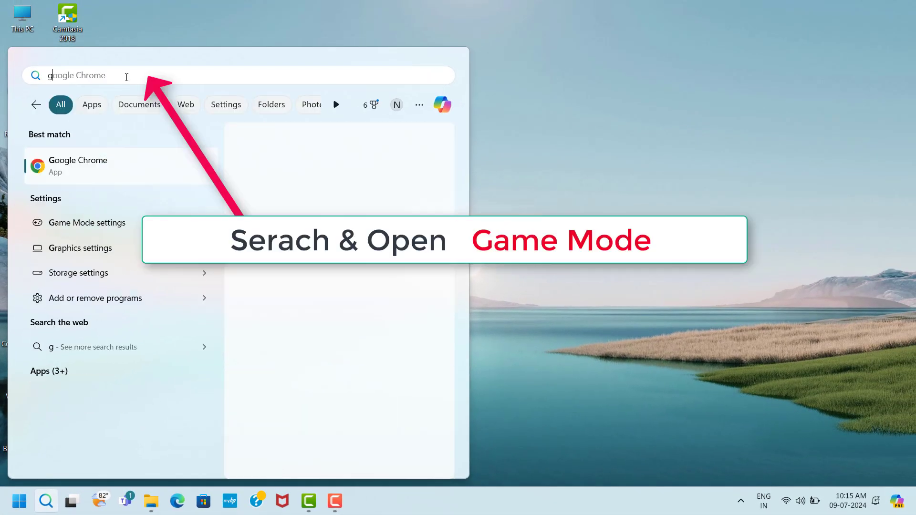
text(ame m)
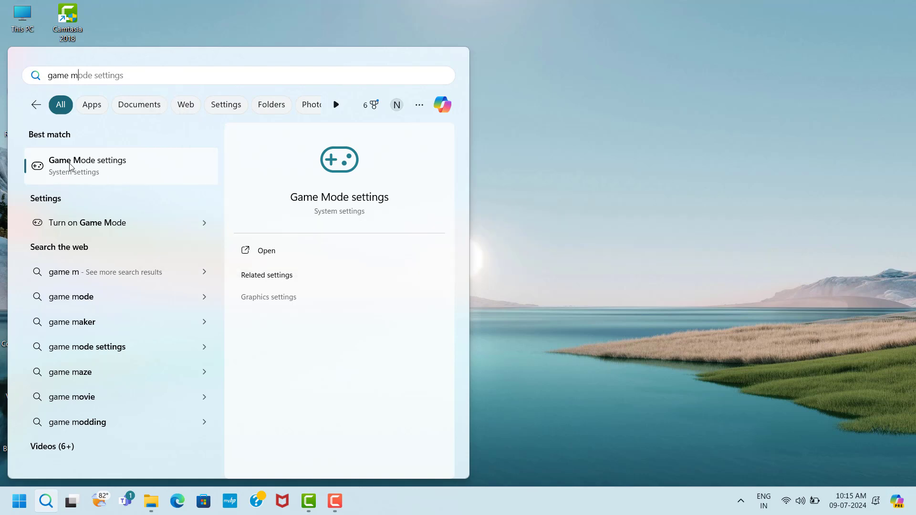
click(141, 166)
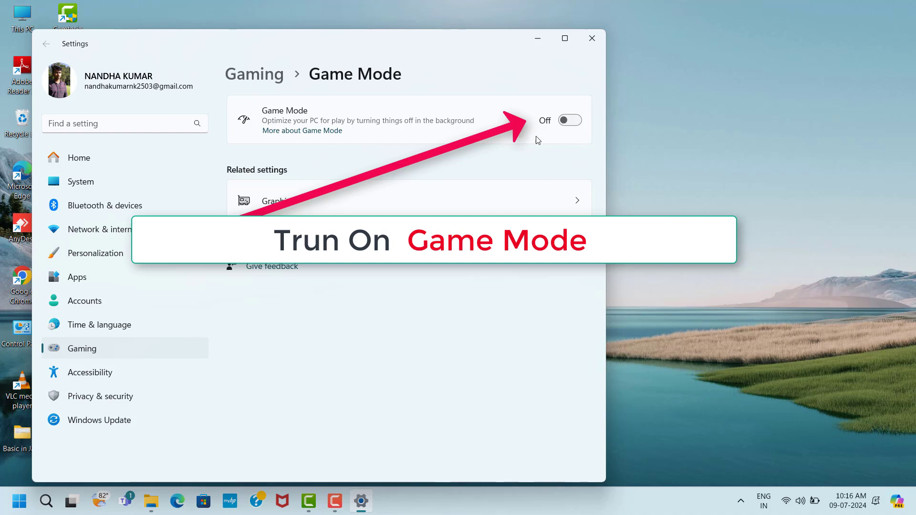
click(579, 124)
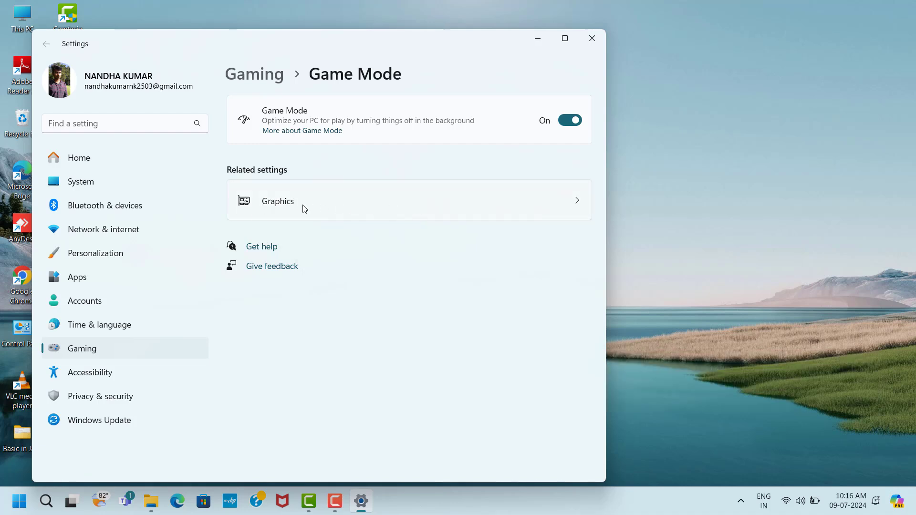
Turn on optimizations for windowed games in the default graphics settings and close Settings
click(426, 208)
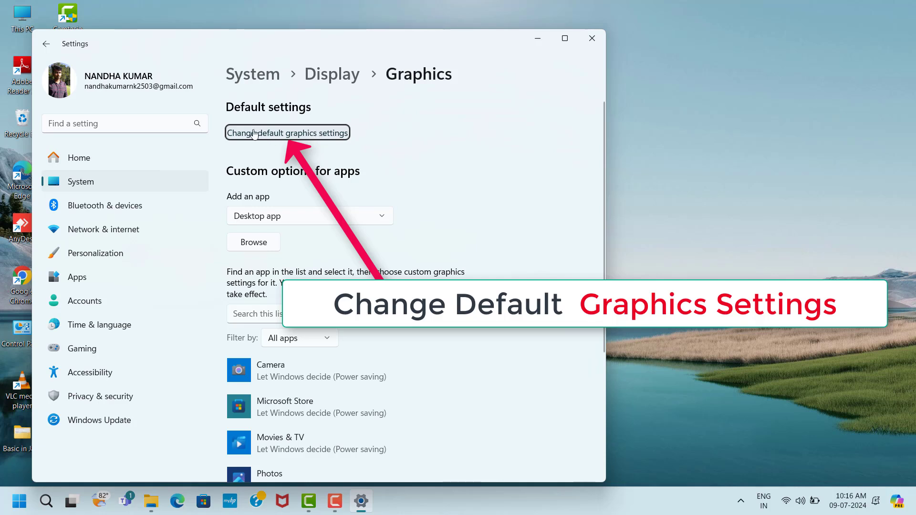
click(316, 139)
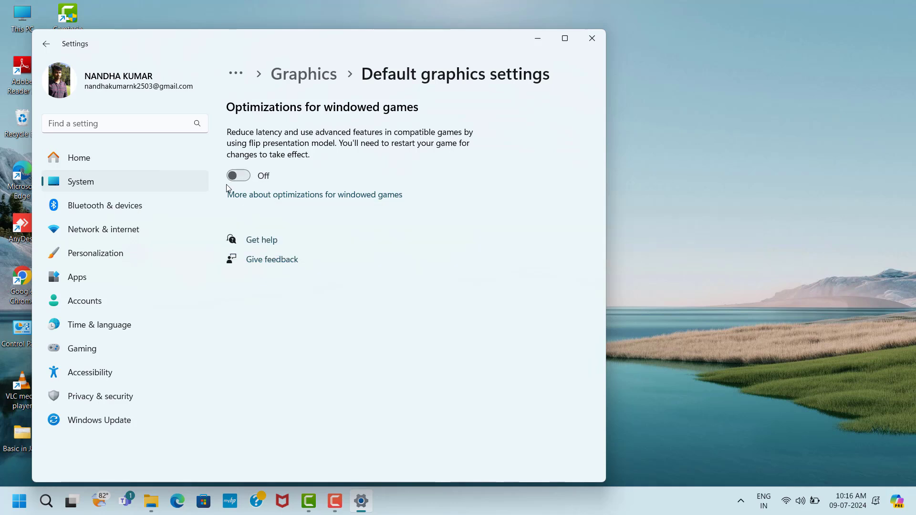
click(239, 176)
key(alt+F4)
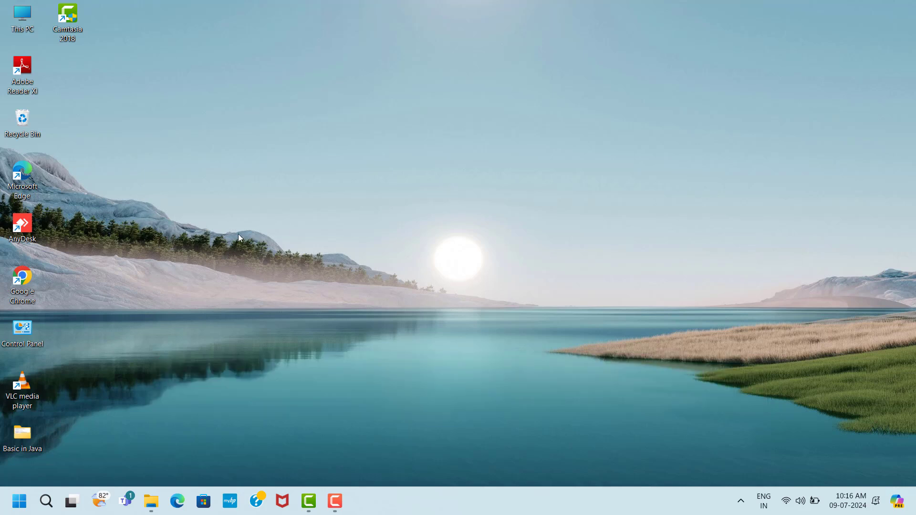
Search Google in Chrome for "directx setup" and open Microsoft's DirectX End-User Runtime Web Installer download page
double_click(30, 276)
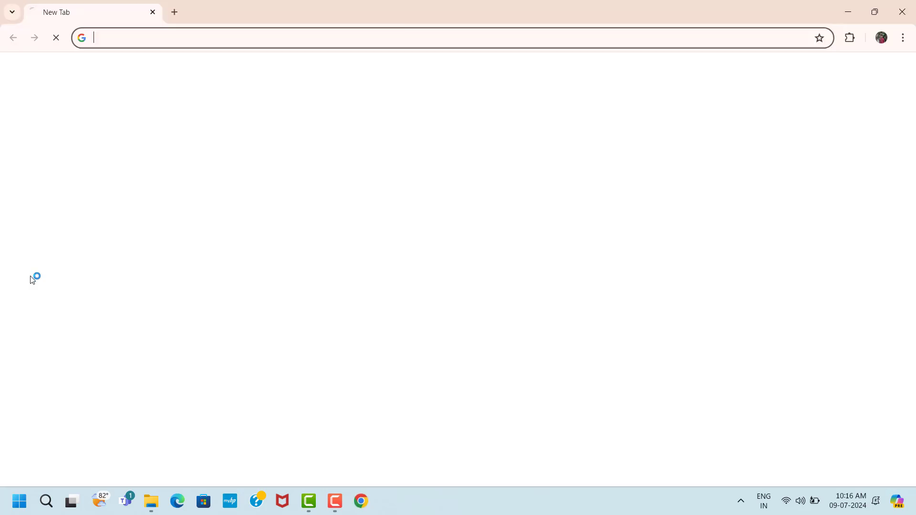
click(345, 258)
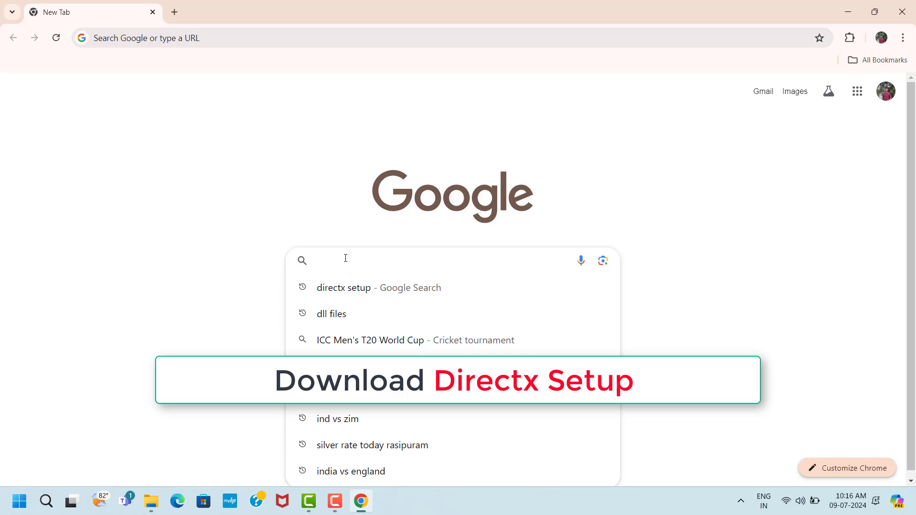
text(di)
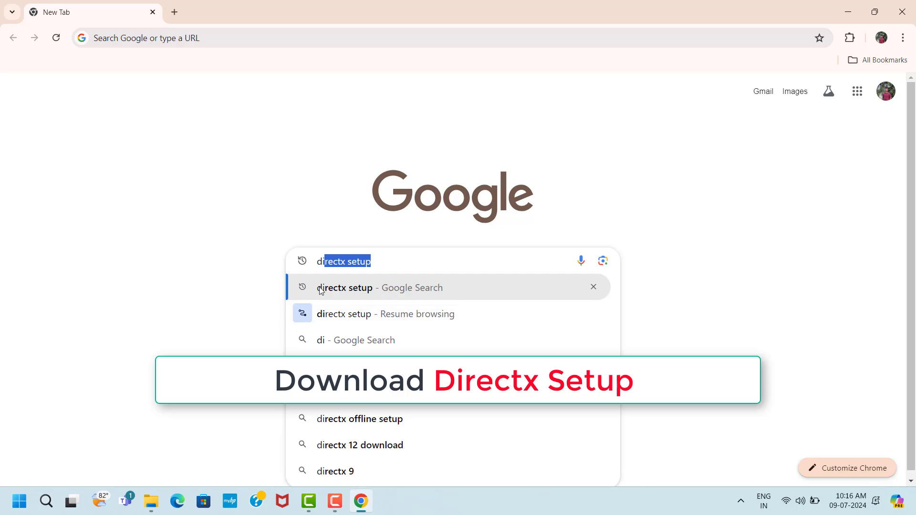
click(364, 288)
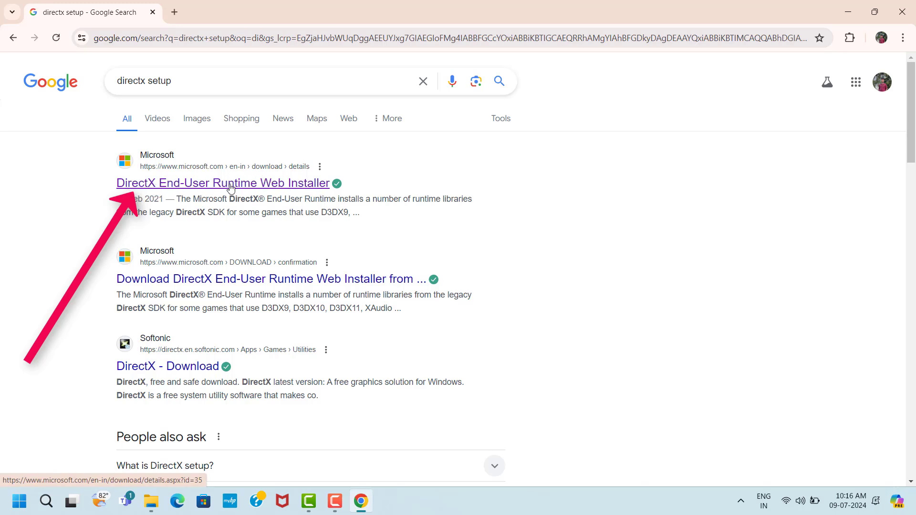
click(262, 188)
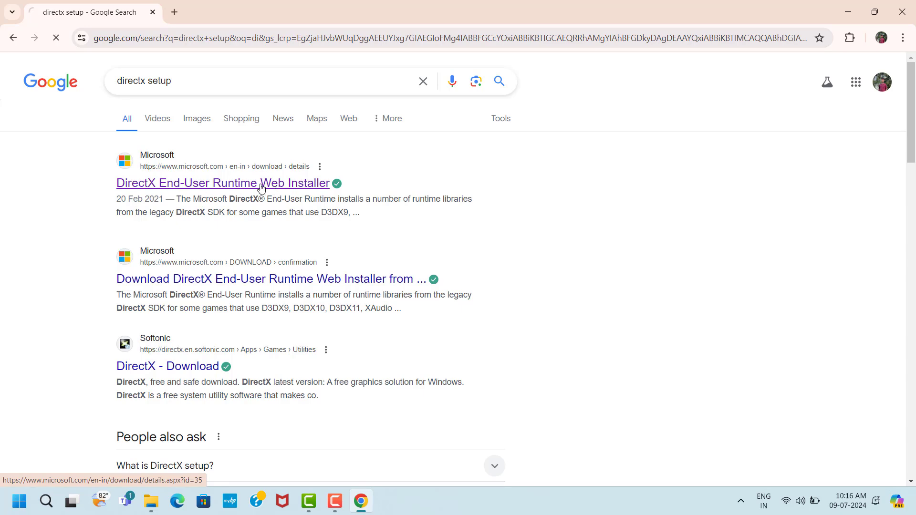
scroll(441, 235, down, 5)
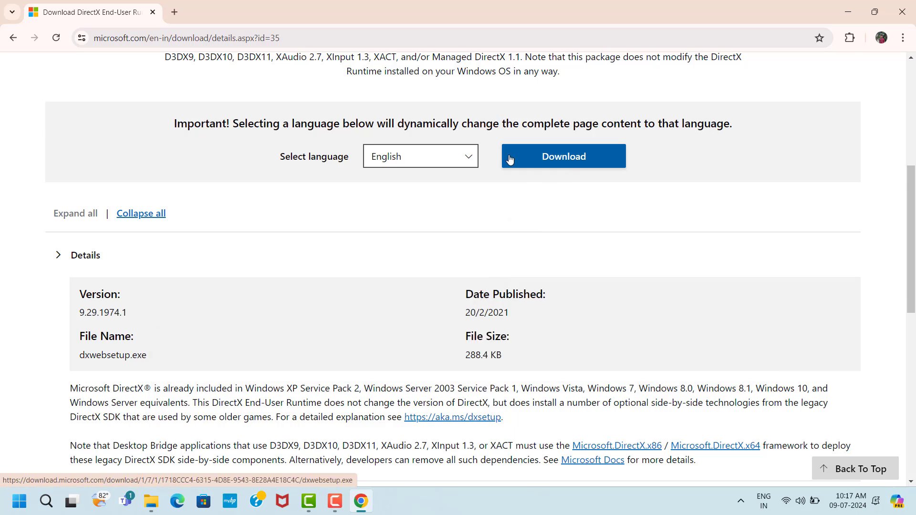
Download dxwebsetup.exe and run the DirectX setup wizard to its end, accepting the license agreement
click(594, 165)
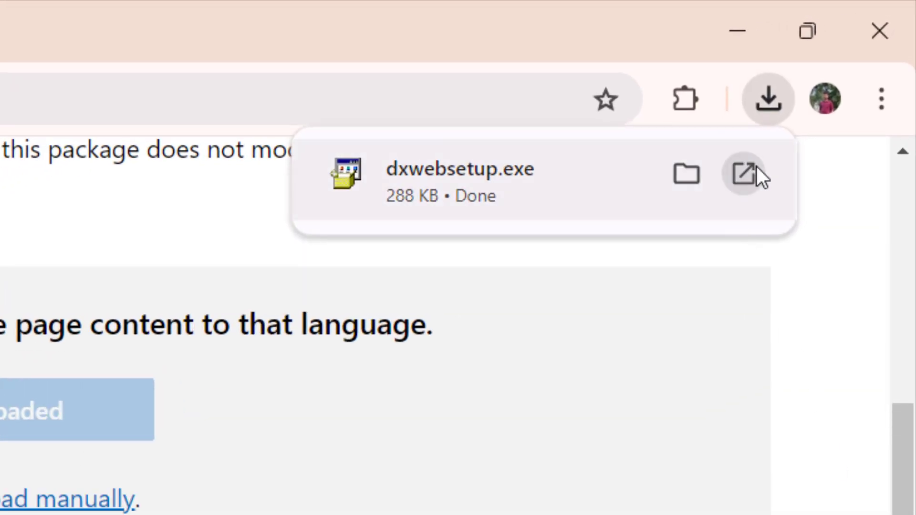
click(757, 167)
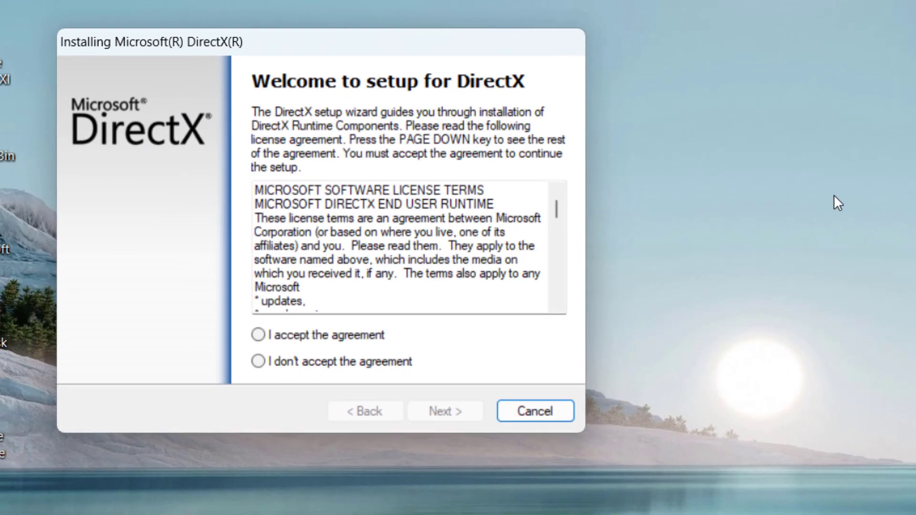
click(258, 334)
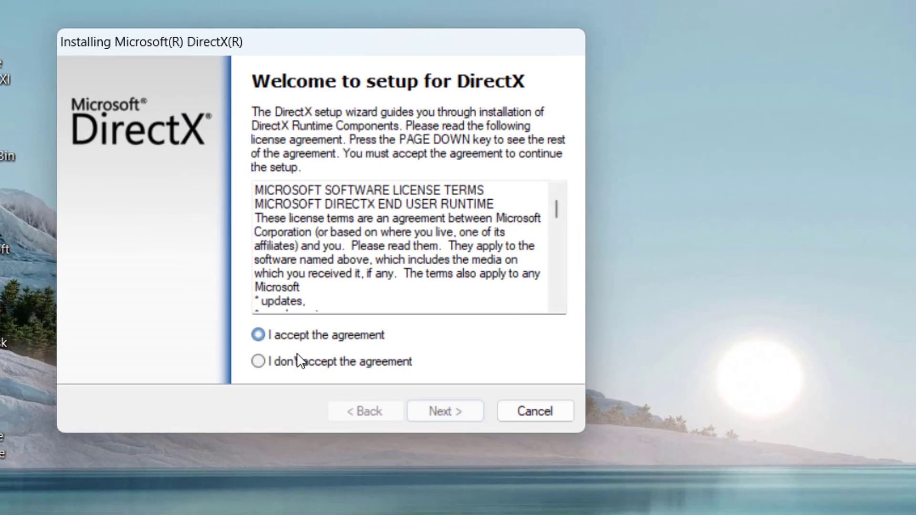
click(431, 409)
click(431, 409)
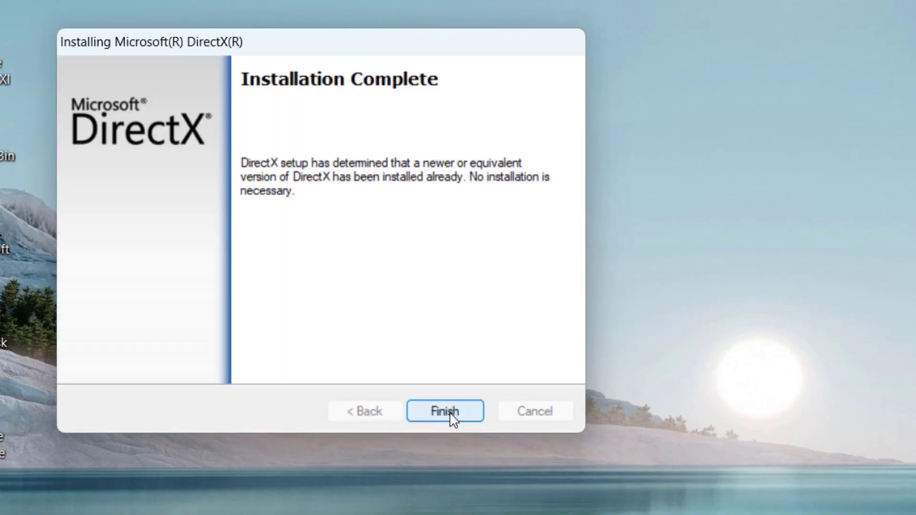
click(468, 414)
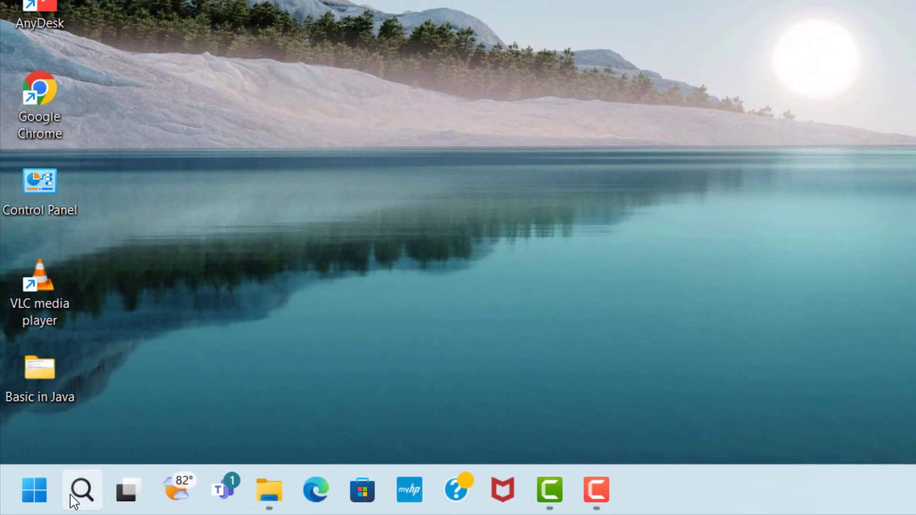
Find and open Device Manager through Windows search and expand the Display adapters category
click(71, 503)
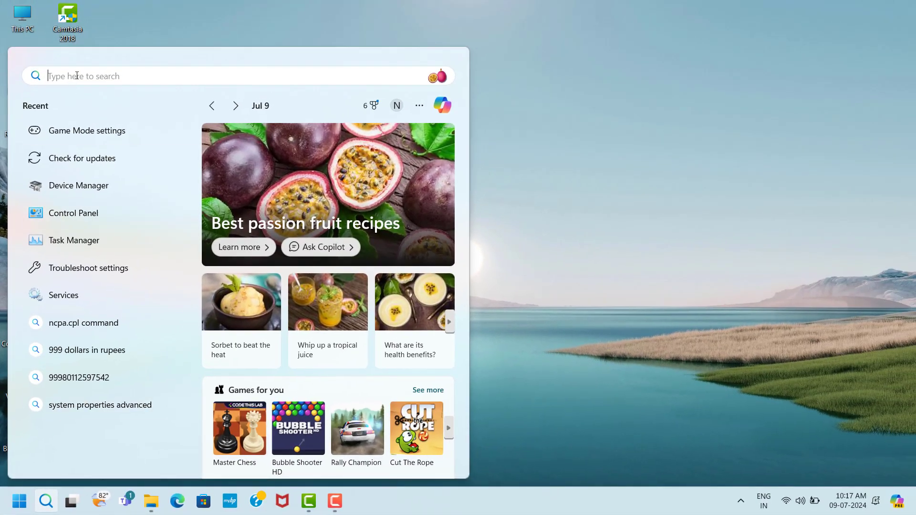
text(dev)
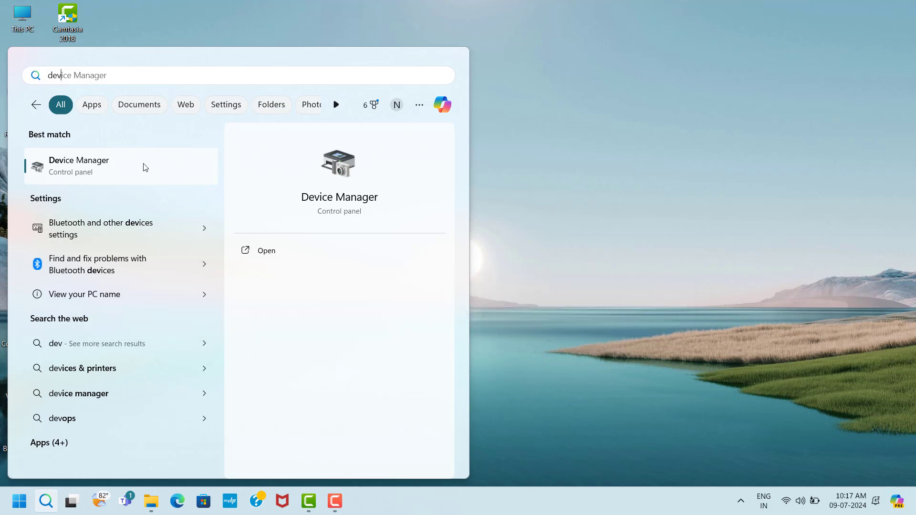
click(164, 169)
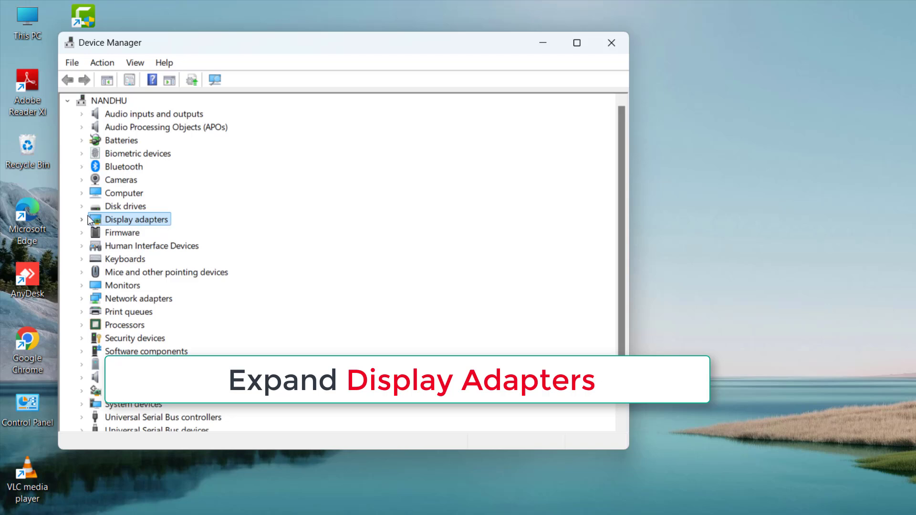
click(81, 219)
Update the Intel(R) Iris(R) Xe Graphics driver manually, installing the Intel(R) Iris(R) Xe Graphics model from the list of available drivers on the computer
click(139, 235)
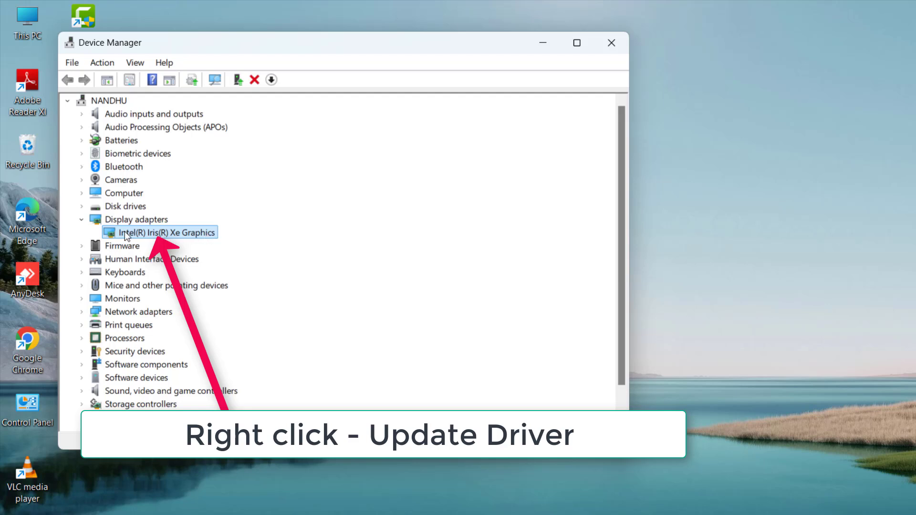
right_click(180, 235)
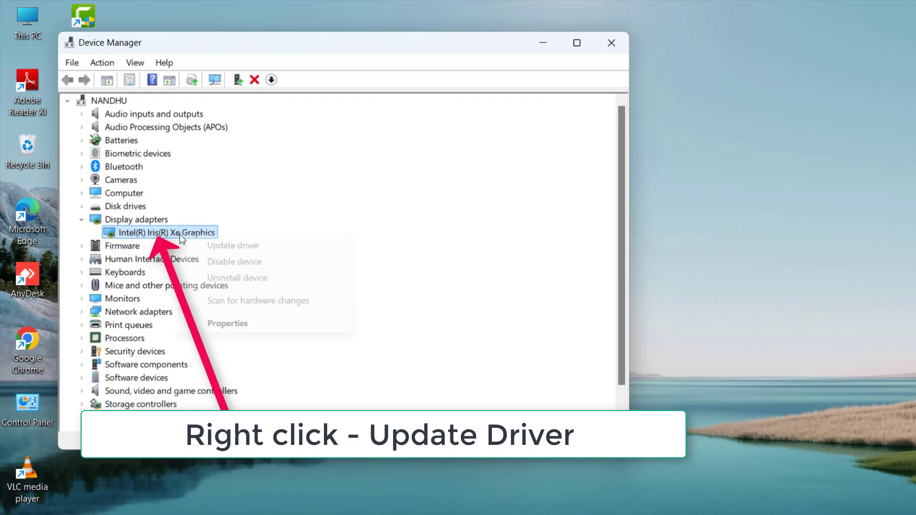
click(265, 244)
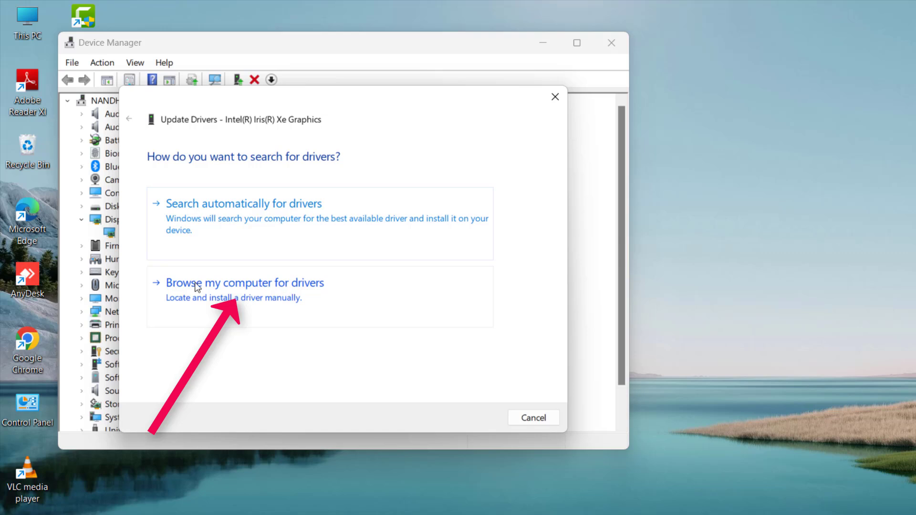
click(268, 288)
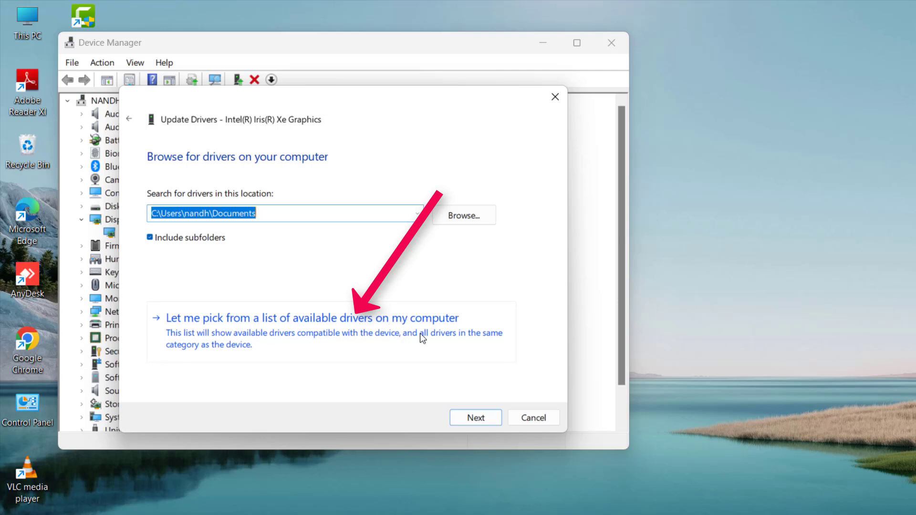
click(354, 327)
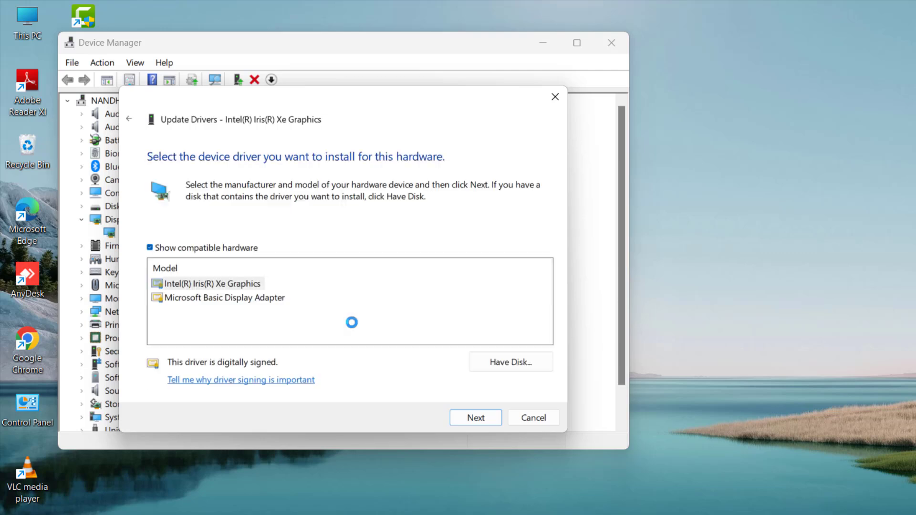
click(217, 283)
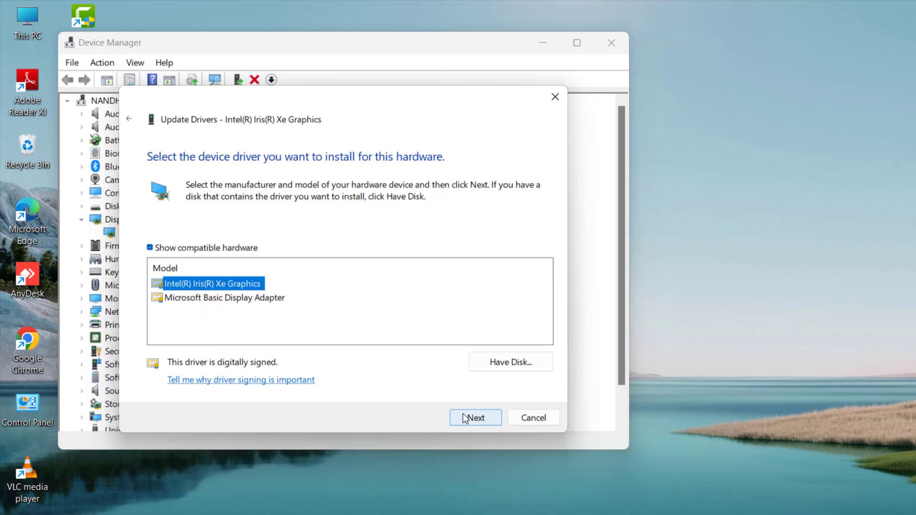
click(479, 417)
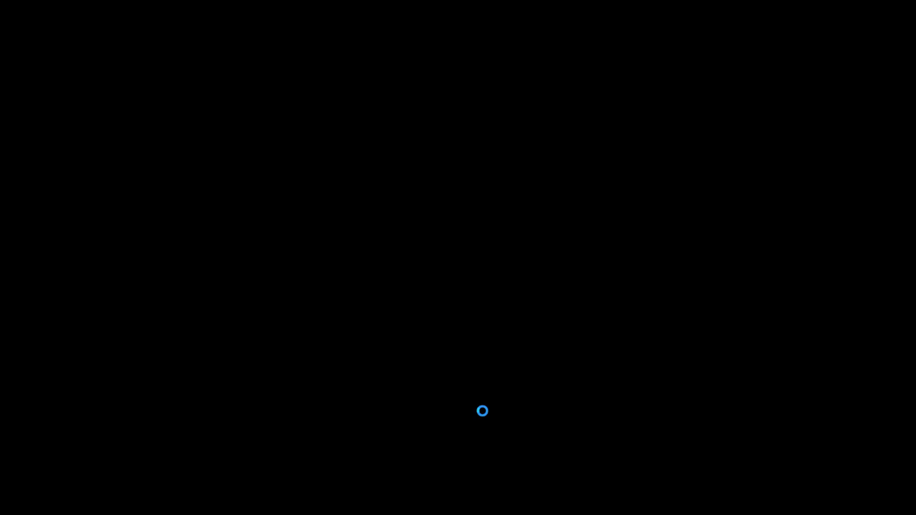